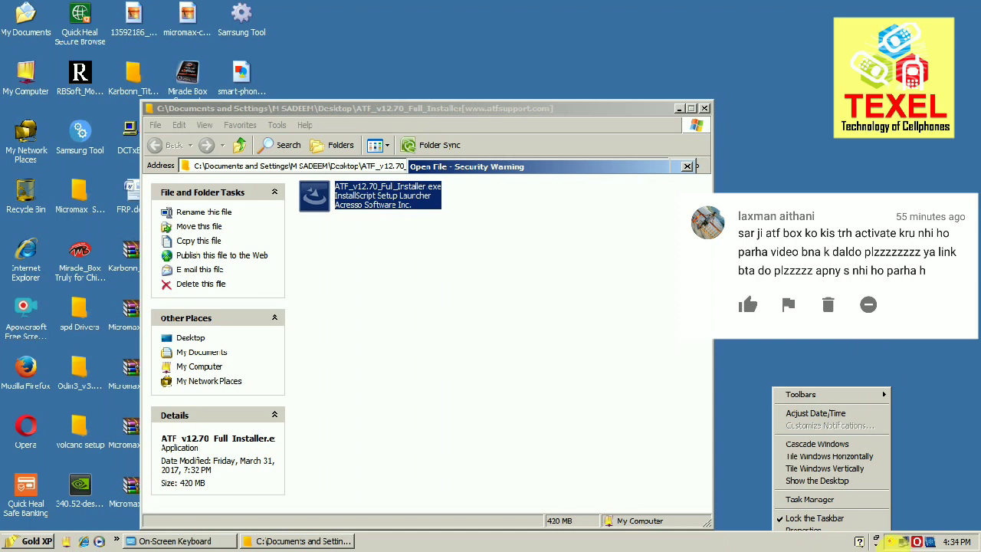
click(897, 541)
right_click(903, 541)
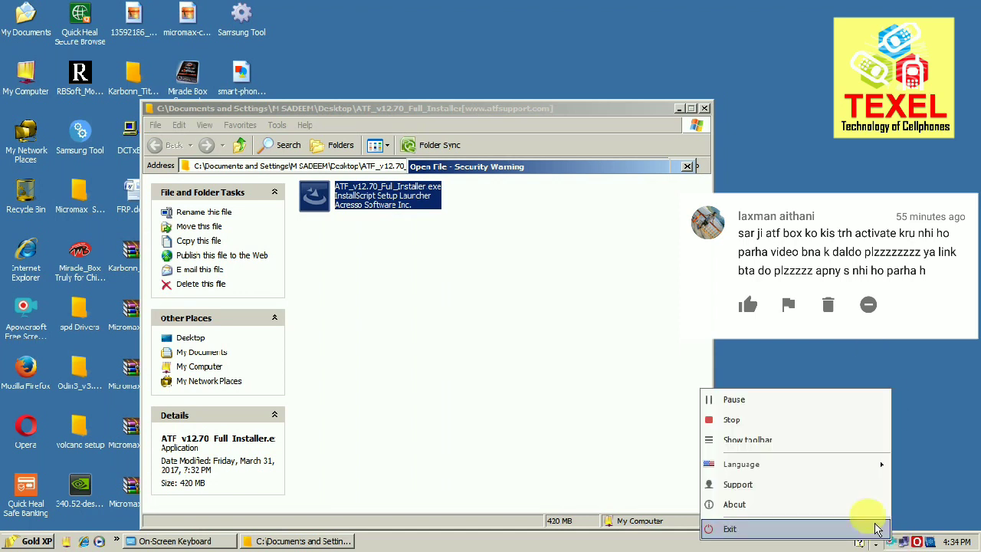
click(843, 403)
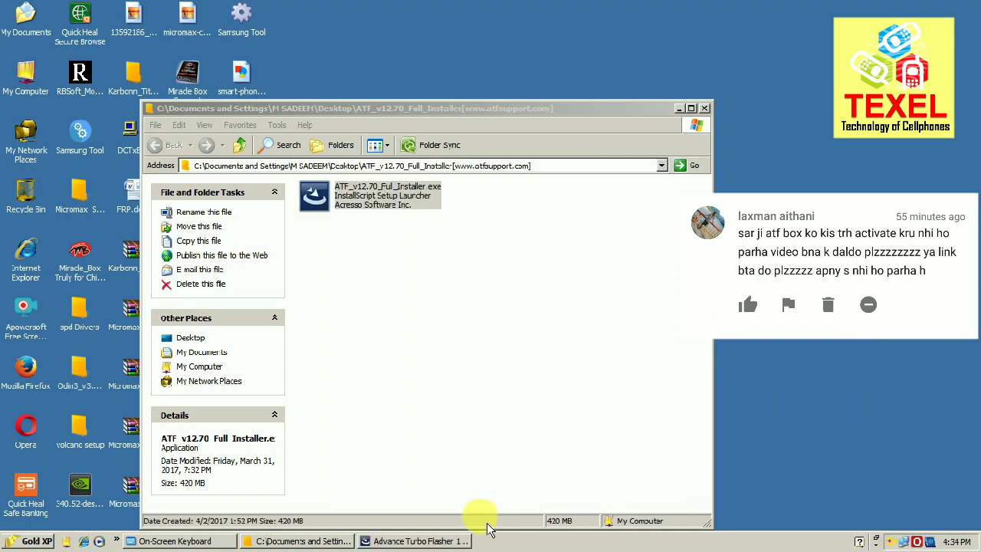
Bring up the Advance Turbo Flasher 12.70 setup wizard and start the installation to C:\.
click(449, 539)
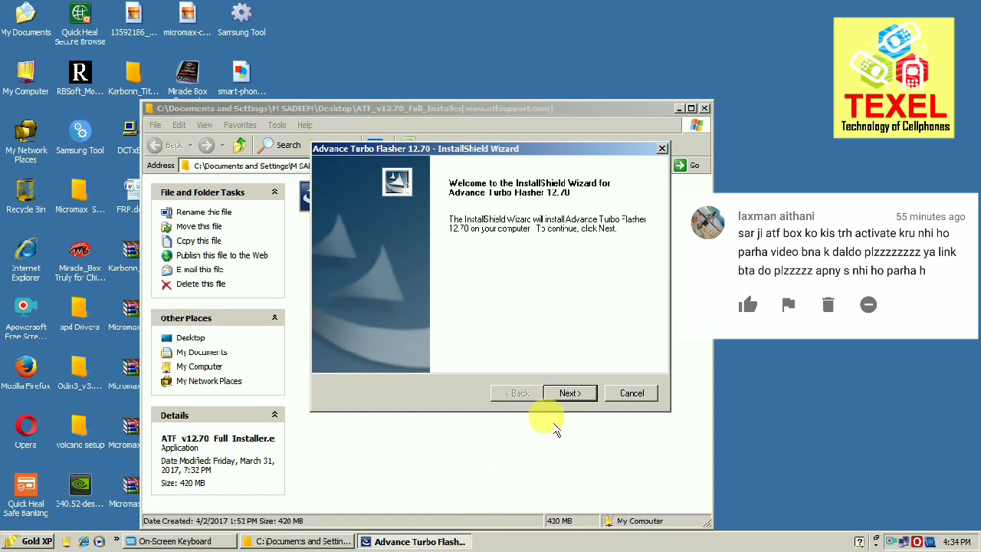
click(571, 393)
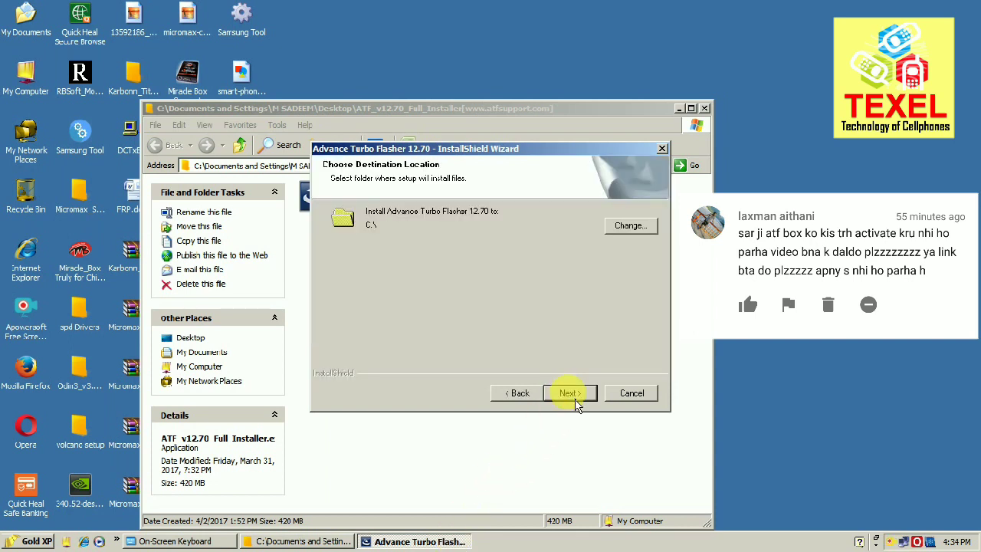
click(571, 393)
click(571, 393)
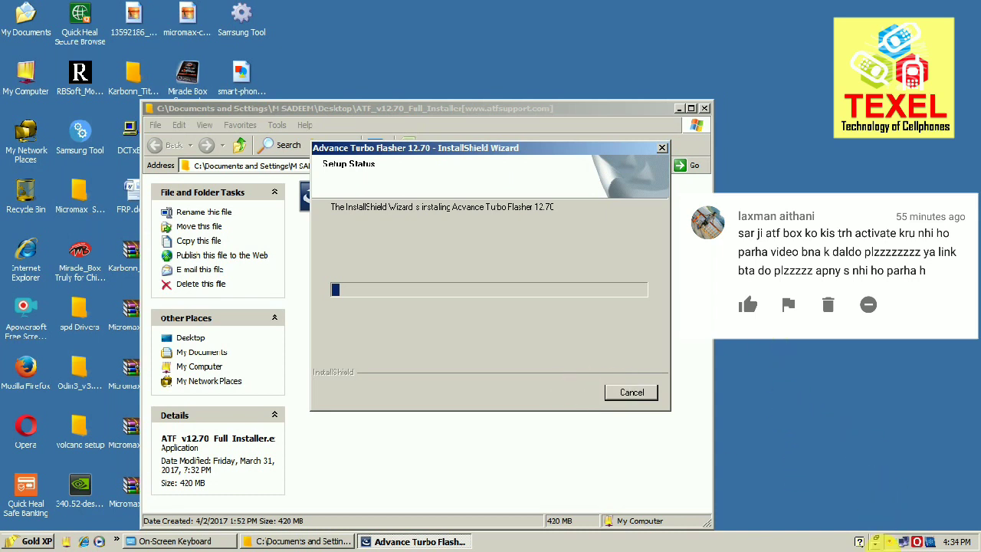
right_click(901, 540)
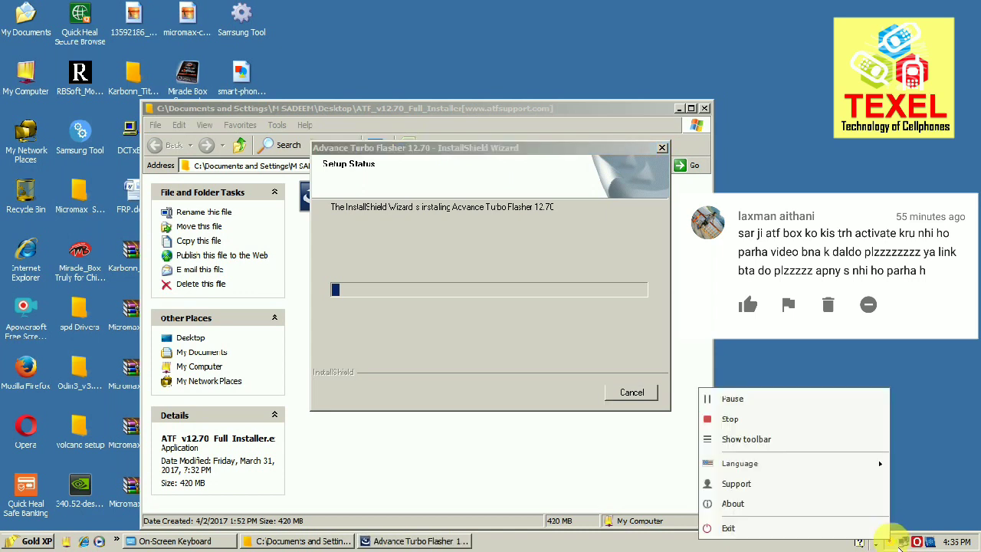
click(776, 403)
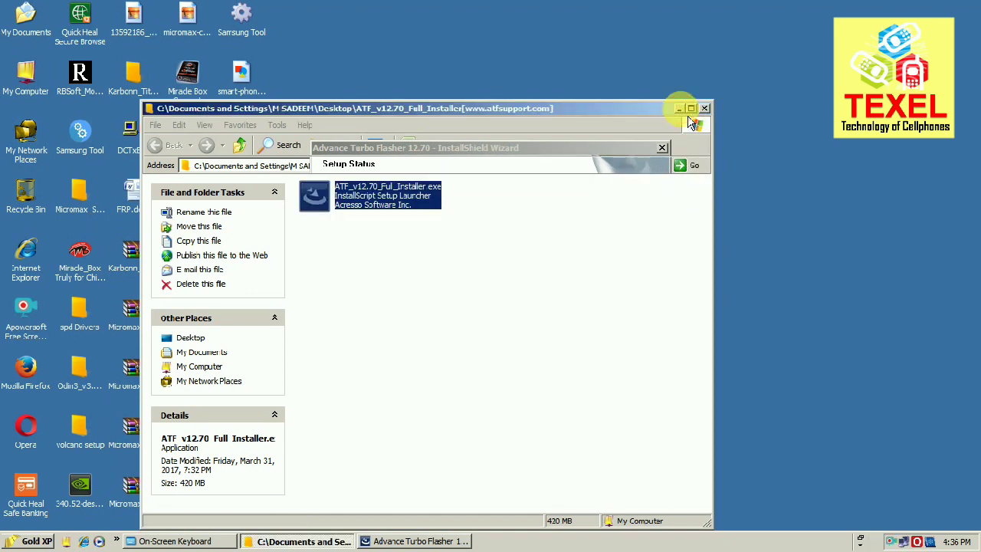
Minimize the installer's folder window and finish the Advance Turbo Flasher setup wizard.
click(679, 109)
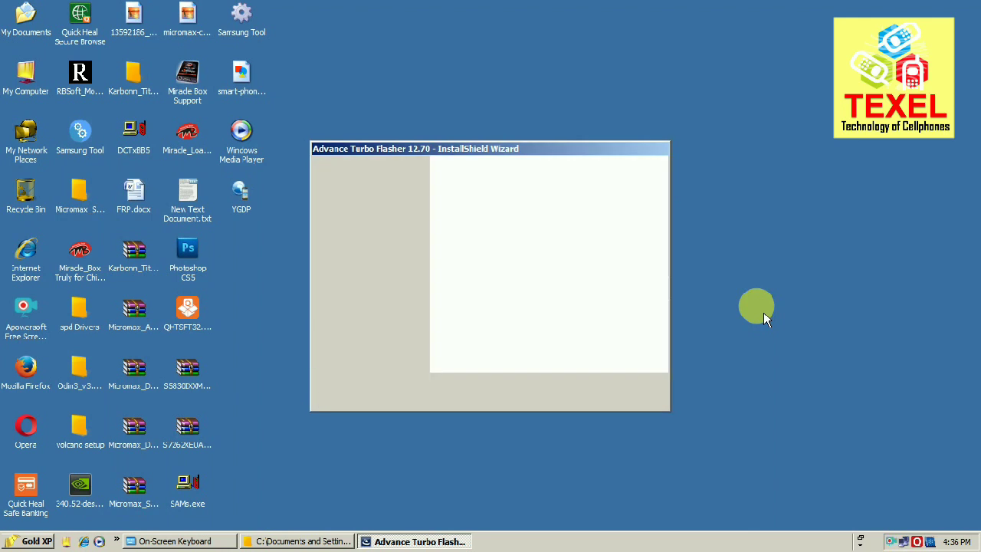
click(580, 397)
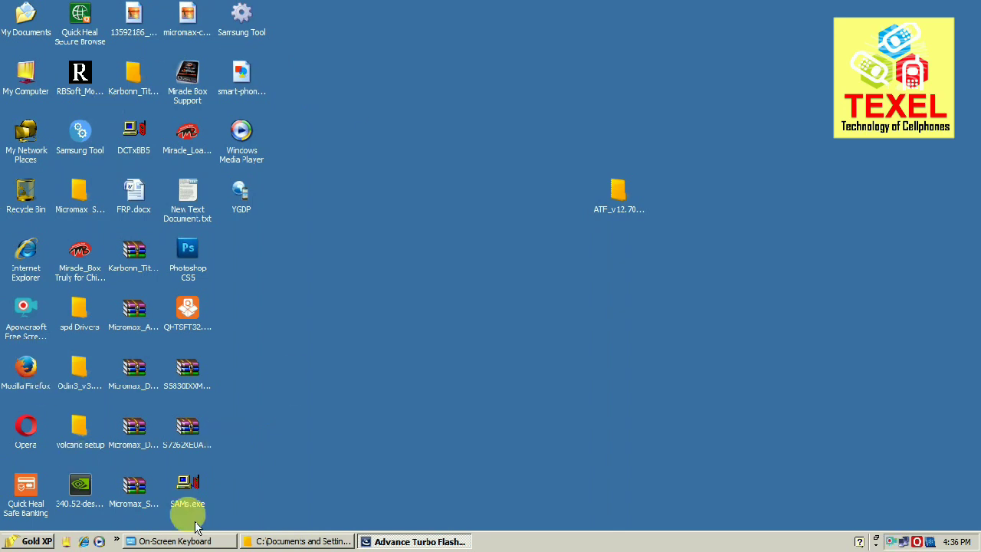
Open the AdvanceBox Turbo Flasher folder on Local Disk (C:).
double_click(26, 77)
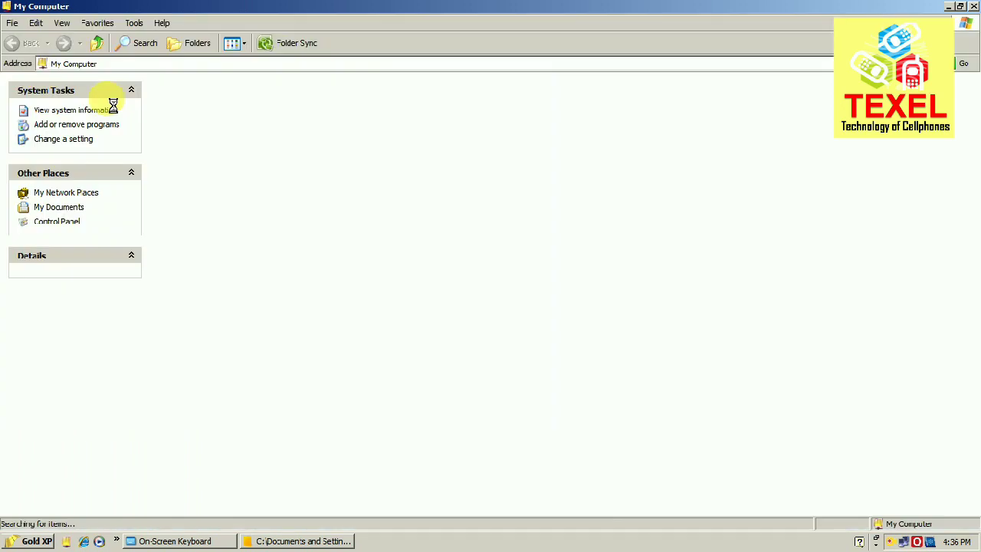
double_click(219, 117)
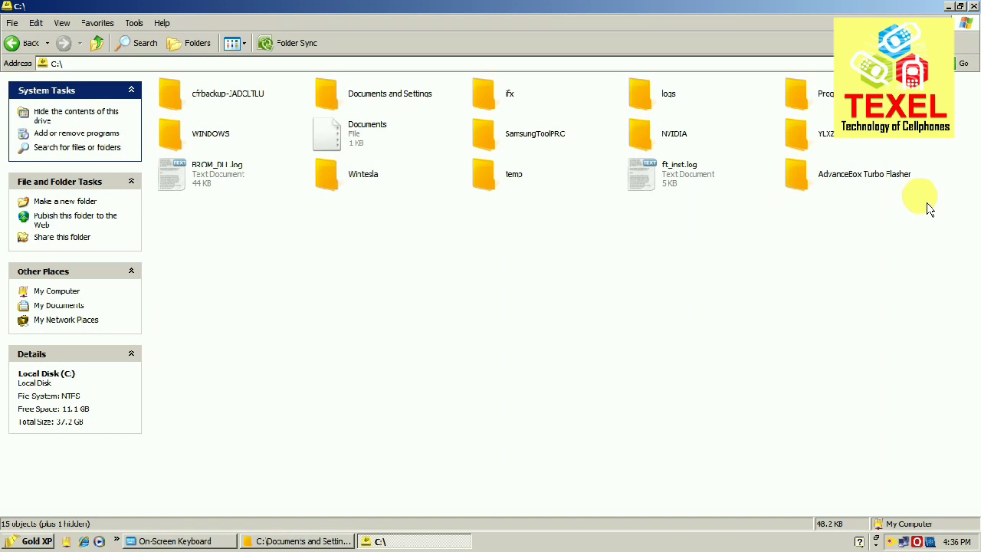
double_click(851, 175)
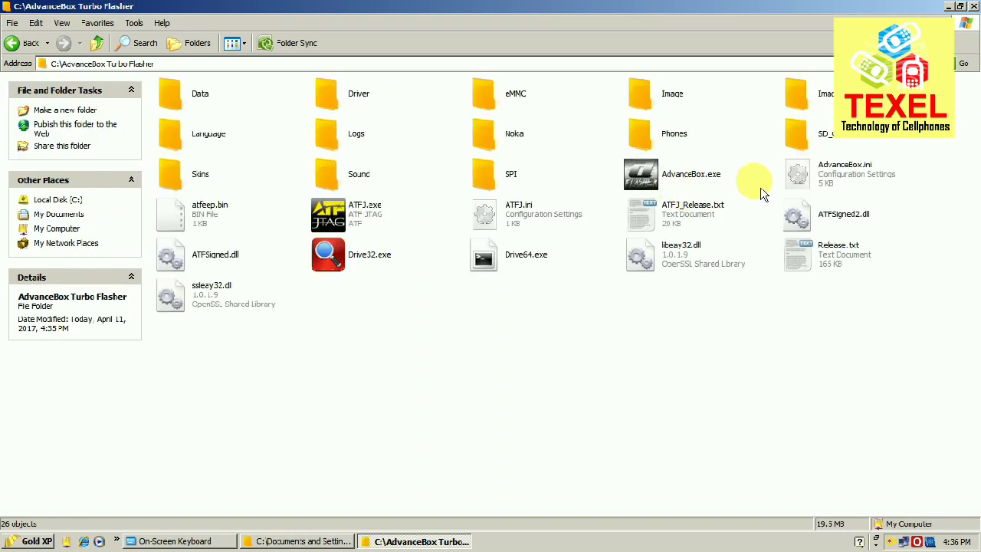
Create a desktop shortcut to AdvanceBox.exe and close the folder window.
double_click(664, 181)
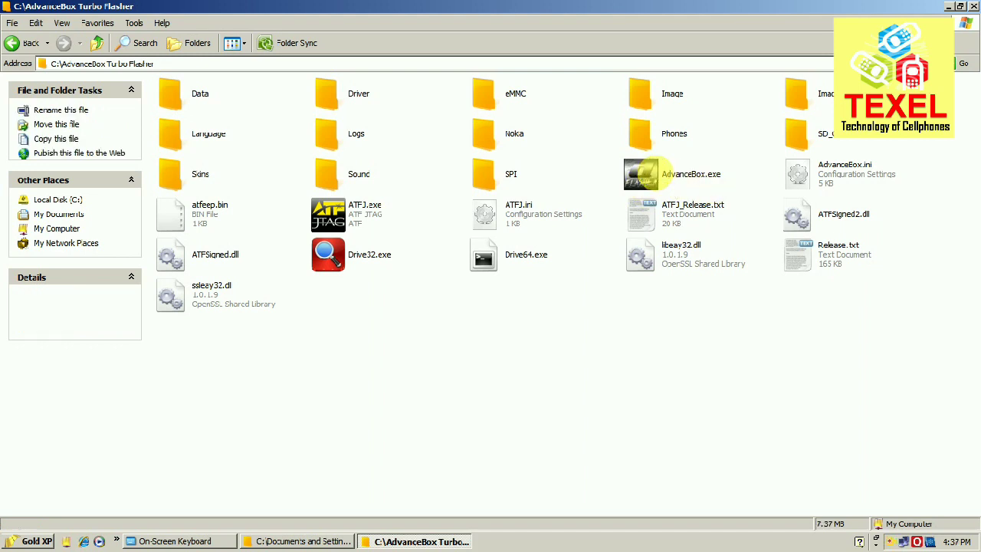
right_click(662, 181)
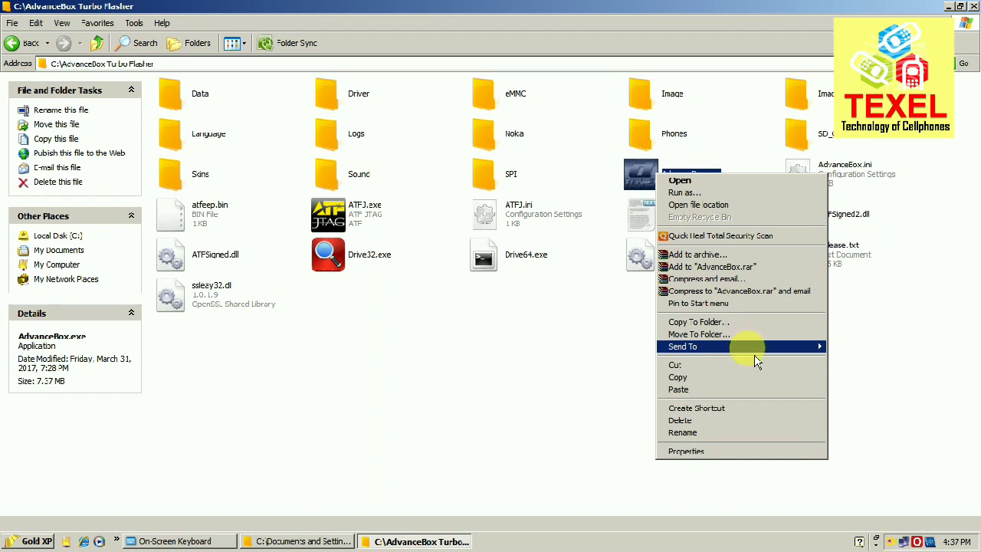
click(782, 348)
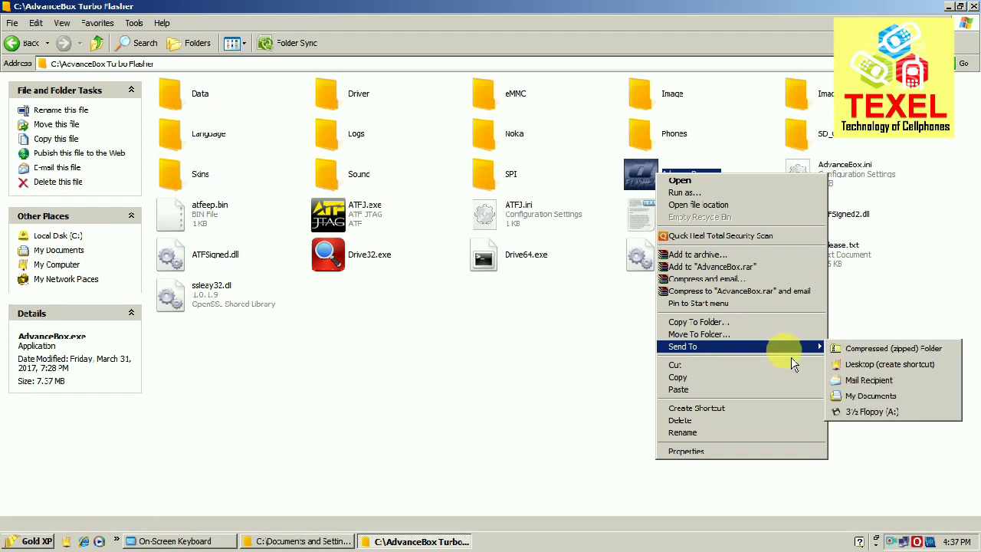
click(865, 364)
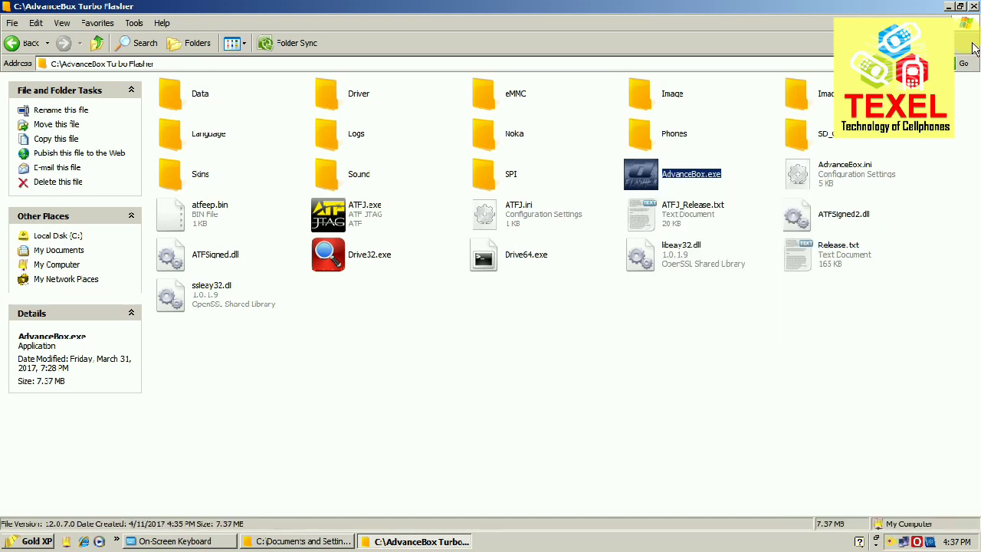
click(973, 6)
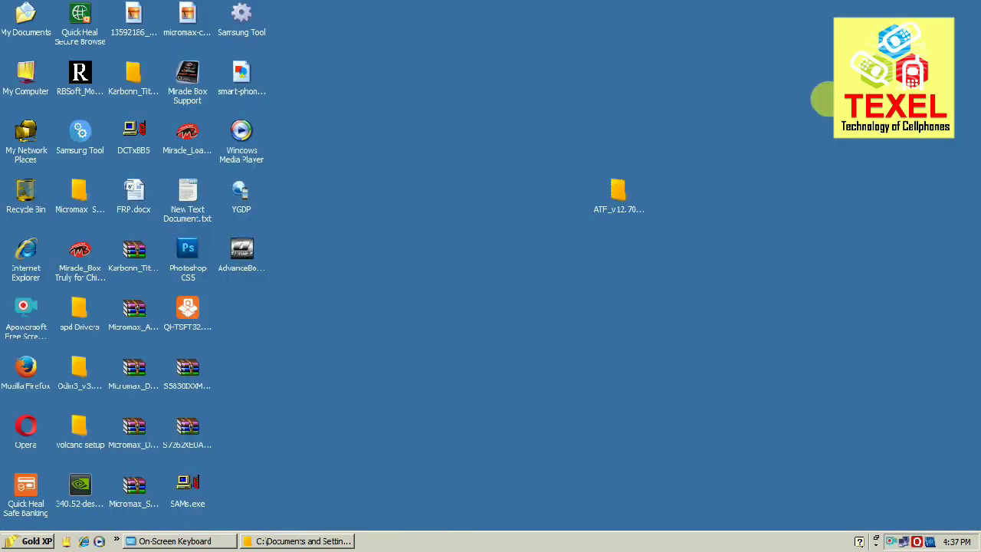
Refresh the desktop and select the AdvanceBox shortcut.
click(242, 252)
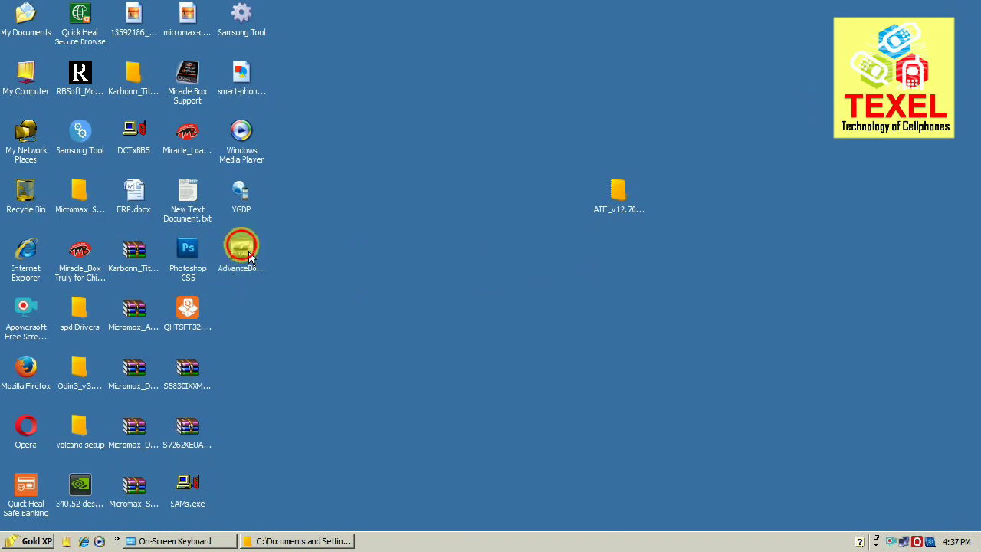
right_click(341, 227)
click(355, 244)
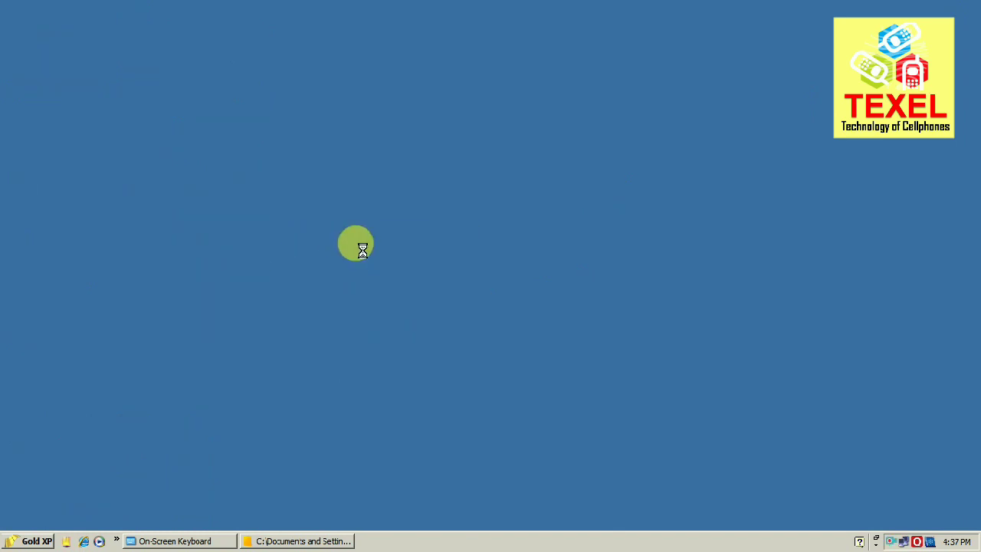
click(258, 272)
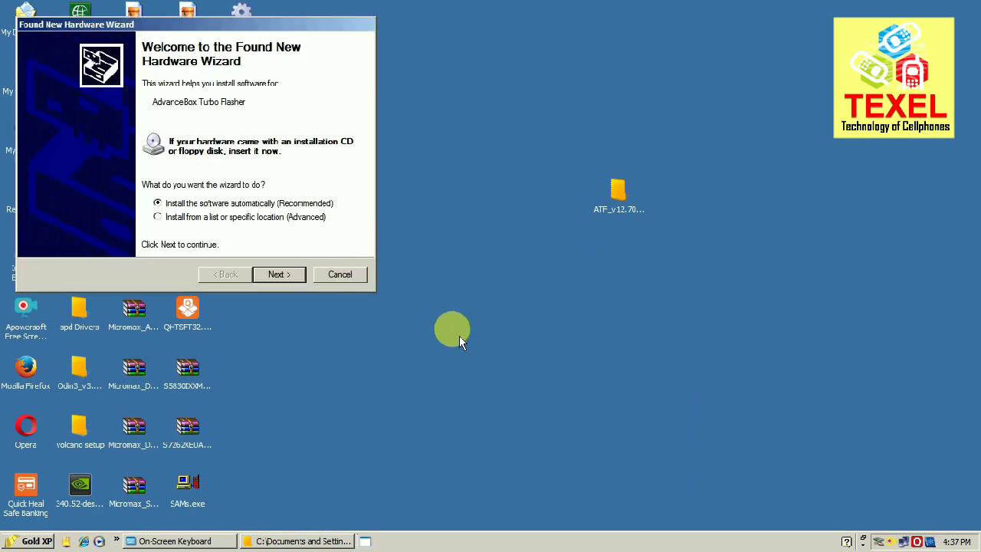
Choose to install the AdvanceBox Turbo Flasher driver from a specific location and open the search location's folder browser.
drag(196, 24, 350, 120)
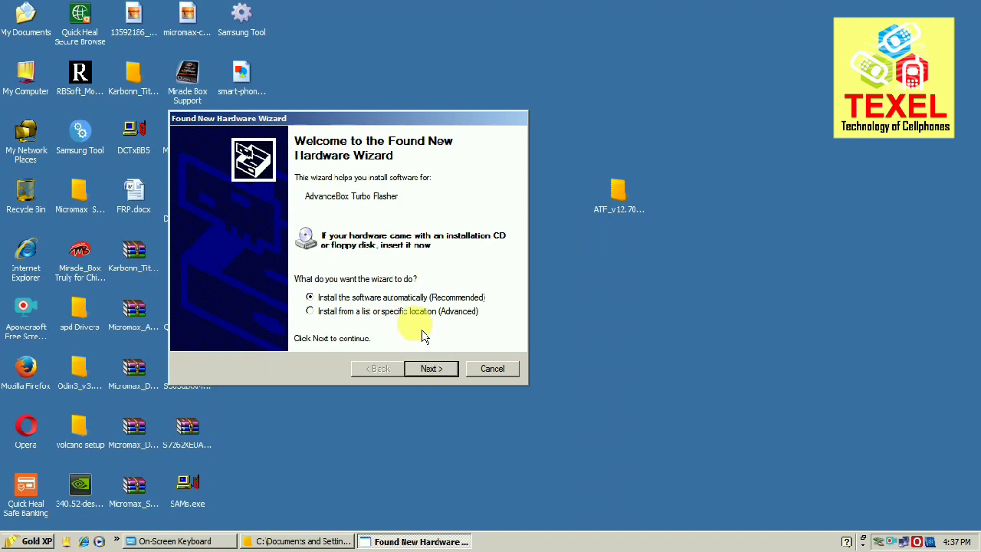
click(434, 371)
click(465, 265)
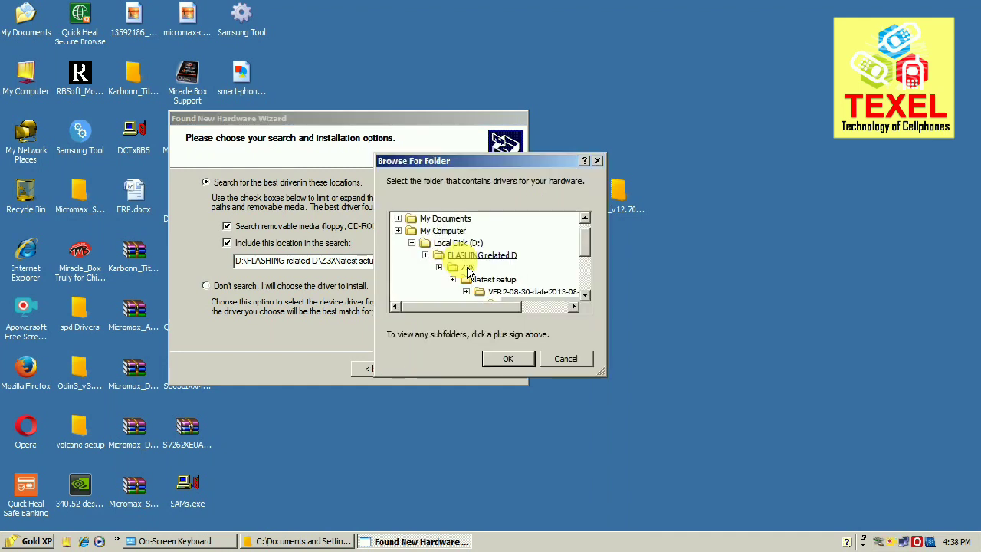
Find Local Disk (C:) under My Computer in the folder tree and expand it.
click(589, 258)
drag(591, 261, 586, 224)
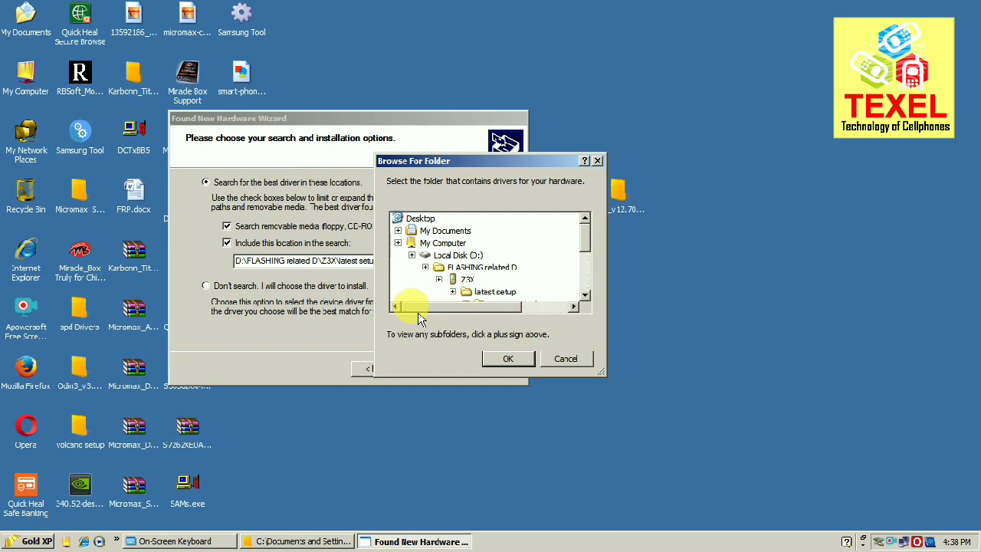
click(406, 255)
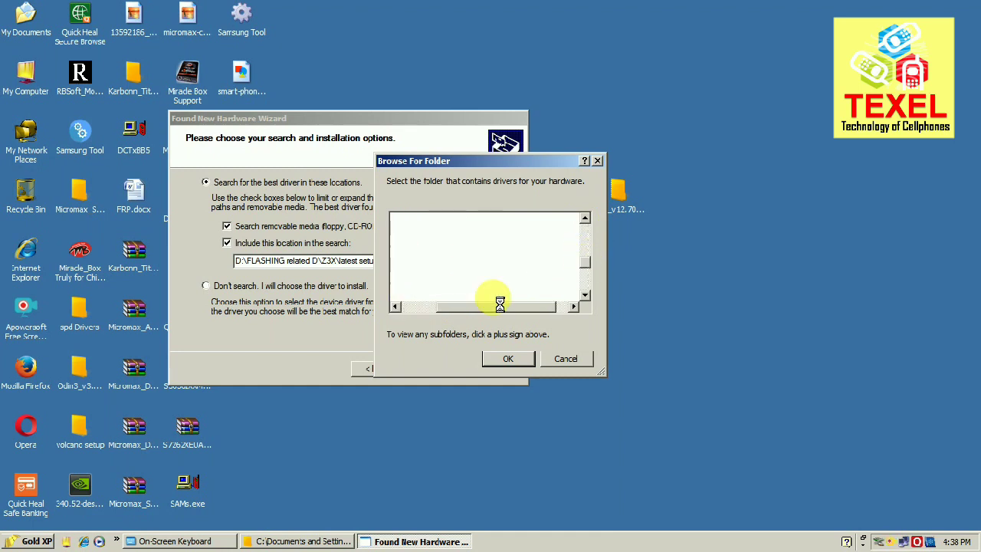
drag(501, 310, 416, 310)
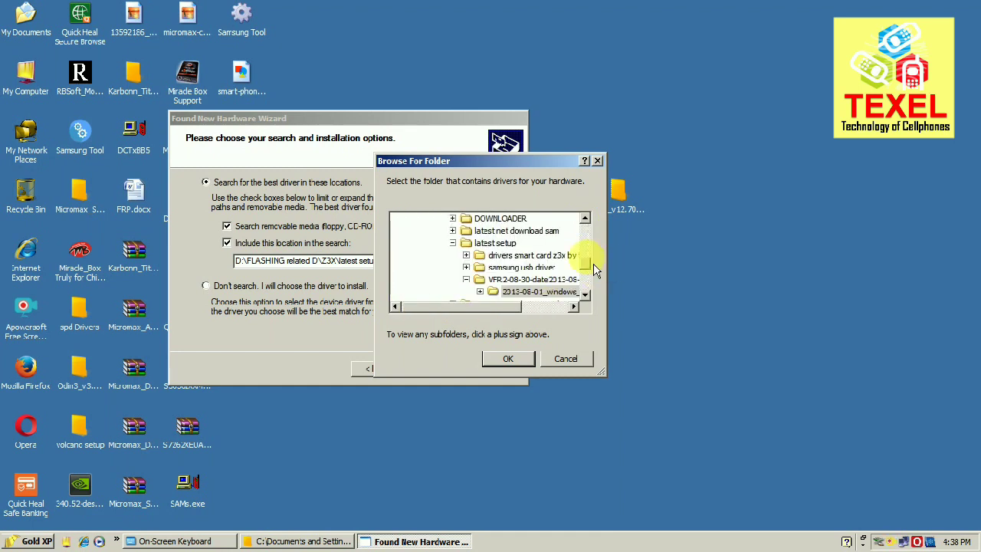
drag(588, 268, 586, 223)
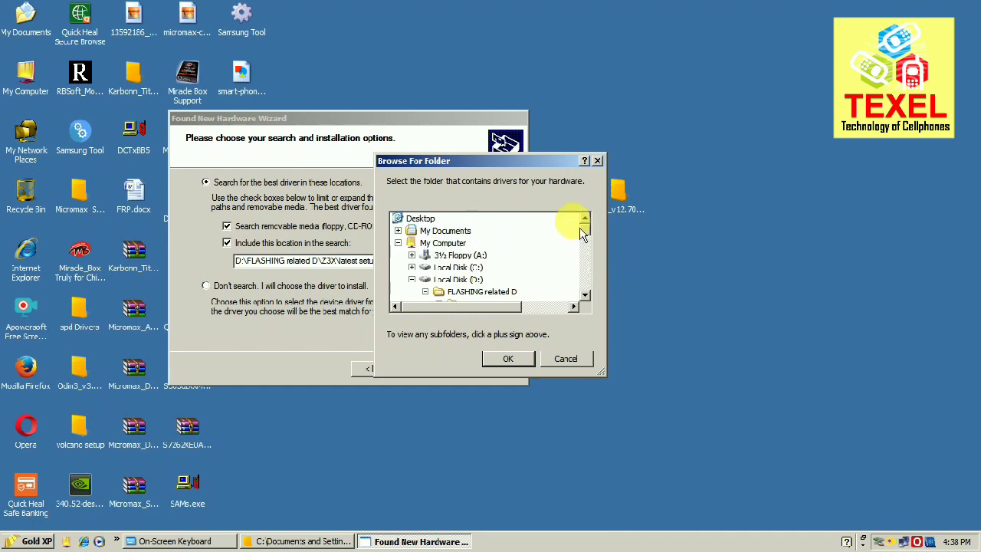
click(398, 244)
click(398, 243)
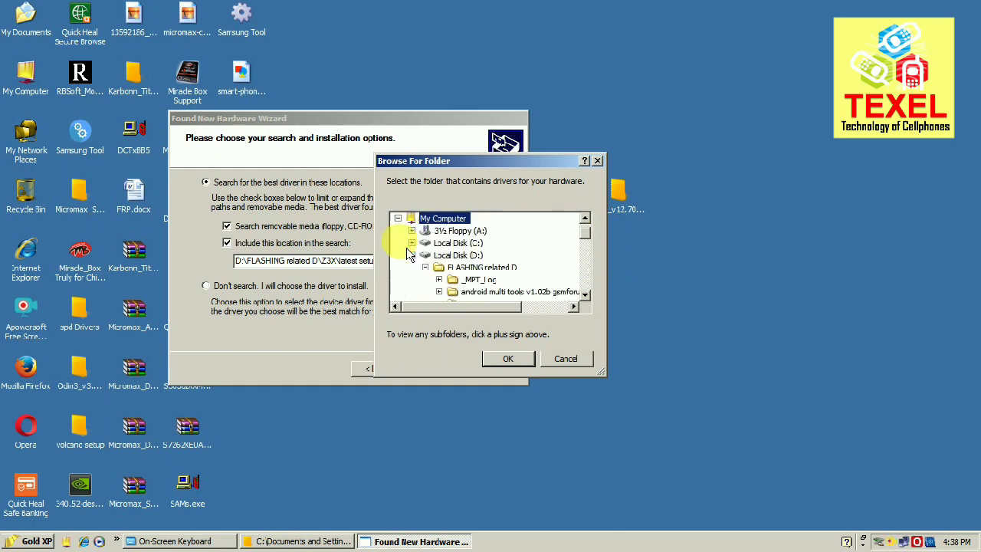
click(413, 255)
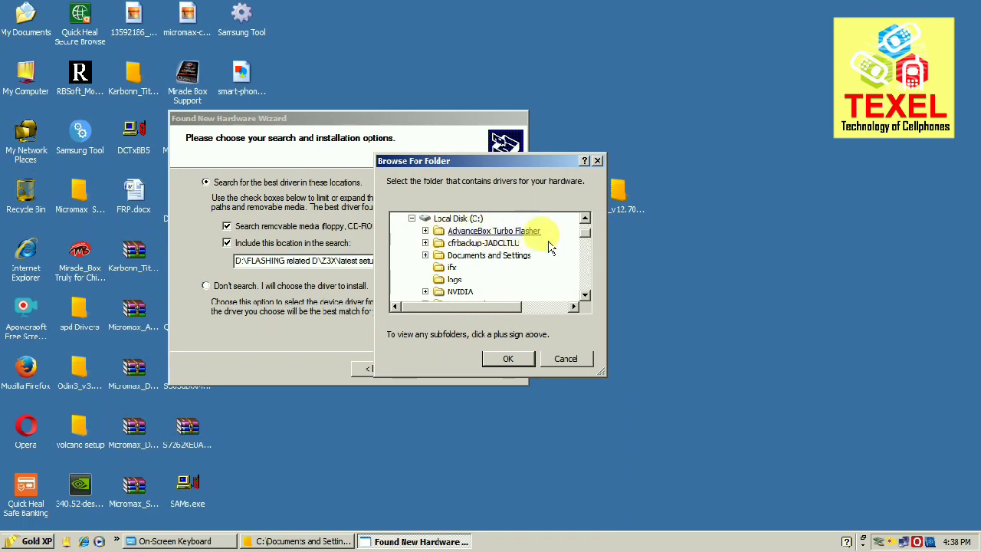
Install the AdvanceBox Turbo Flasher driver from the ATF_NEW_DRIVERS folder in C:\AdvanceBox Turbo Flasher\Driver.
click(425, 231)
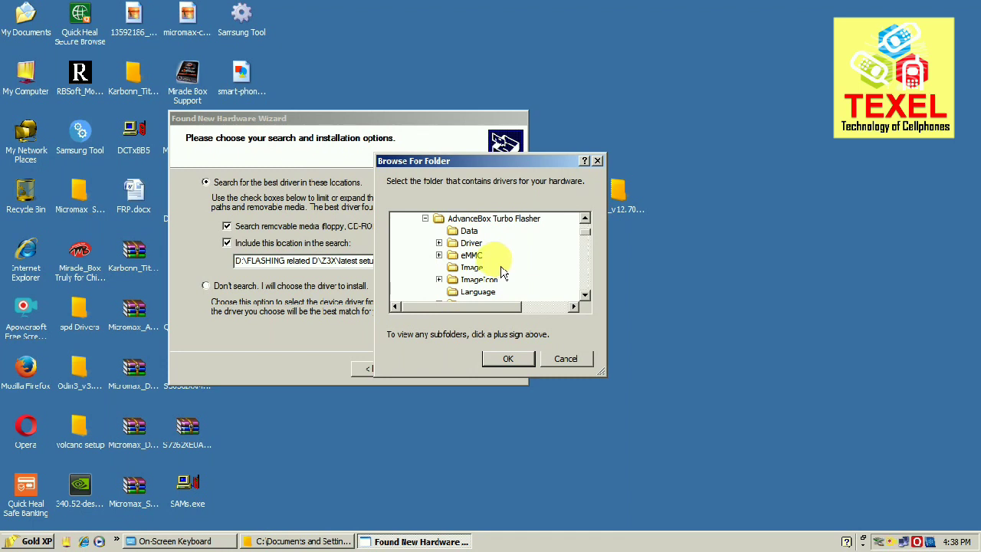
click(438, 243)
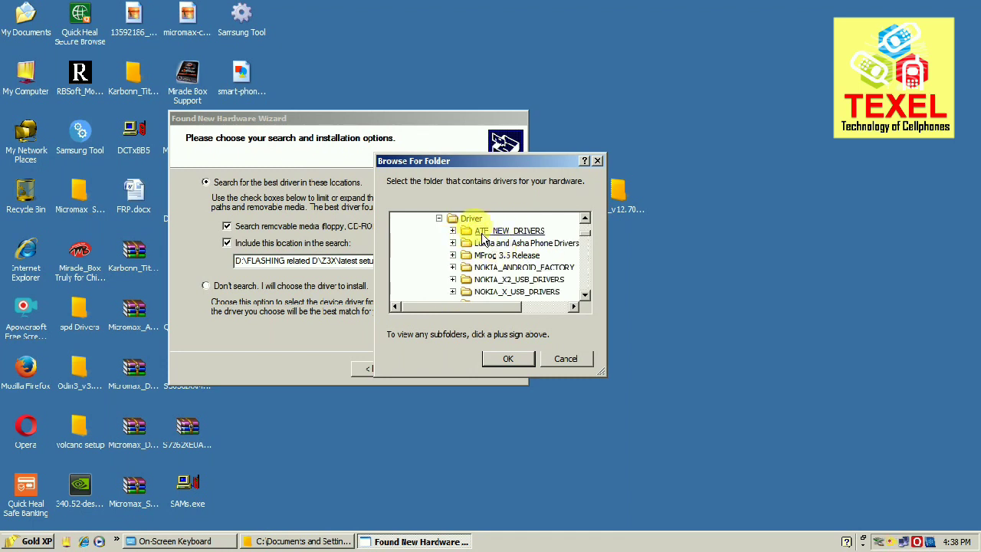
click(452, 231)
click(506, 231)
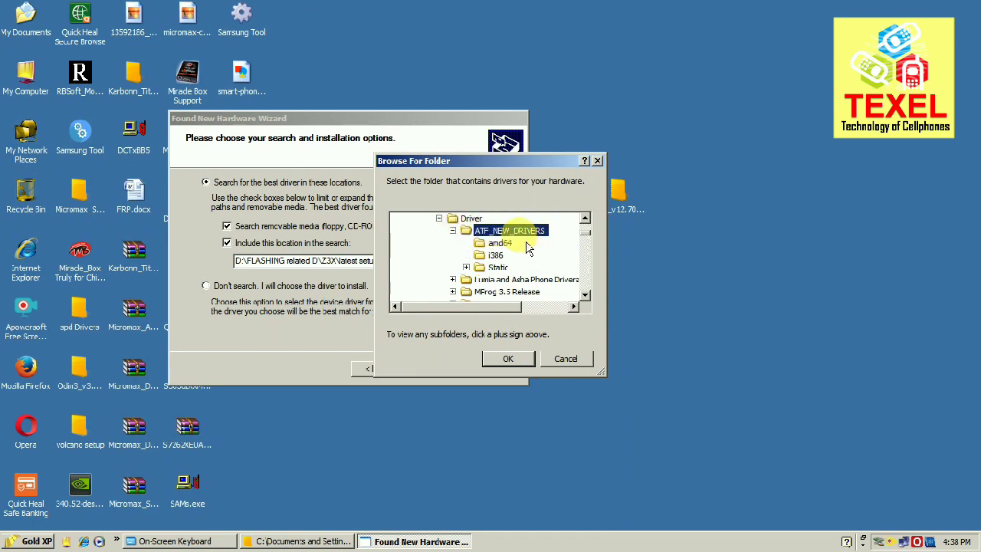
click(504, 362)
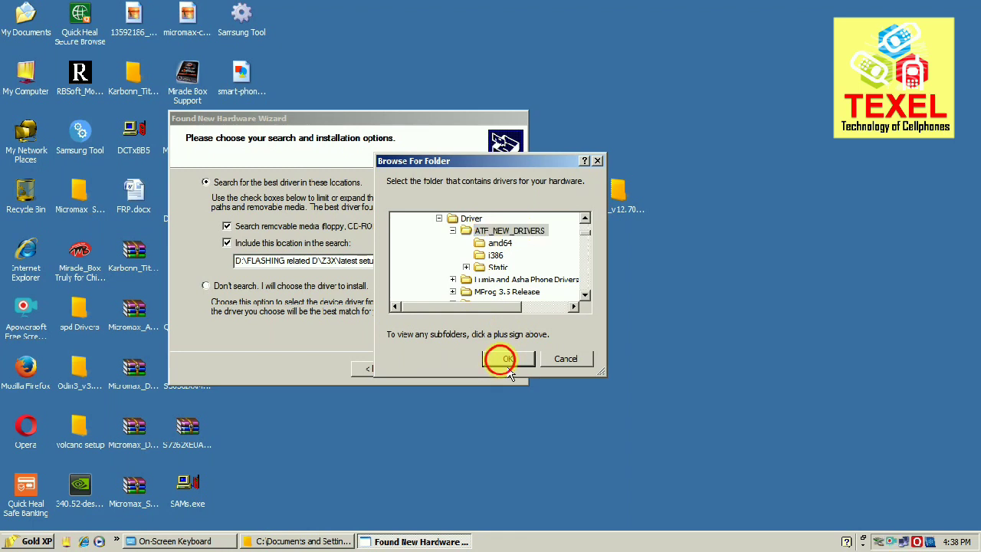
click(451, 369)
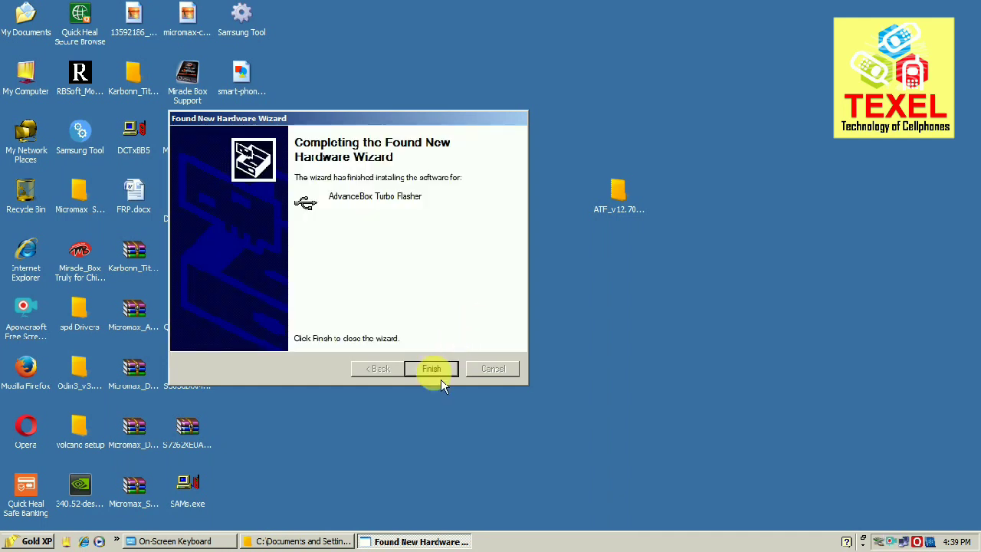
click(441, 374)
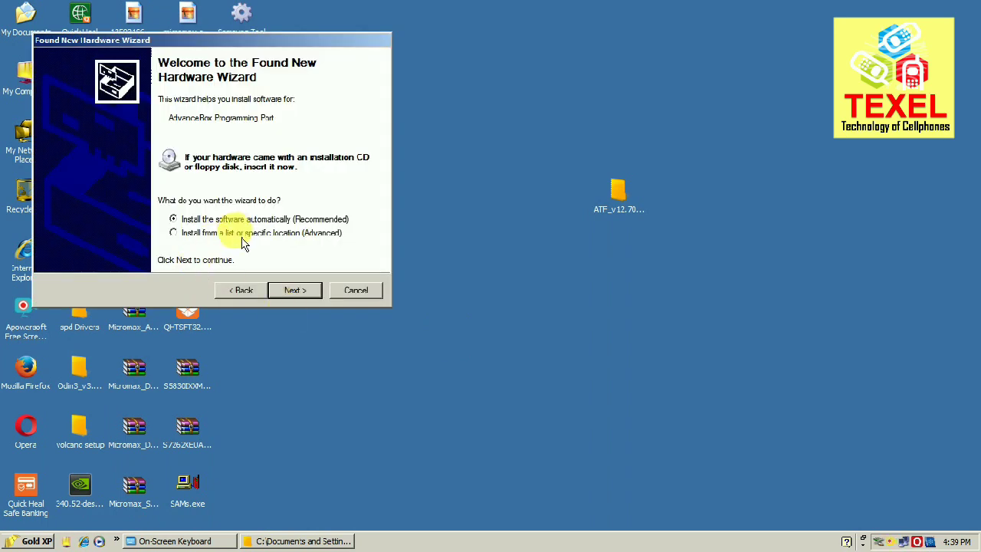
Install the AdvanceBox Programming Port driver, choosing installation from a list or specific location and keeping the offered search location.
click(242, 231)
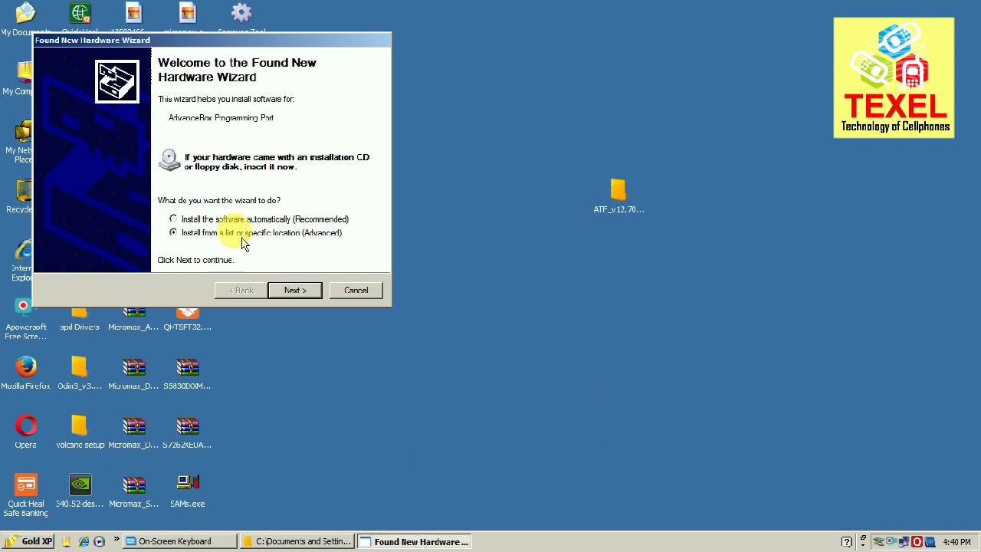
click(310, 290)
click(293, 289)
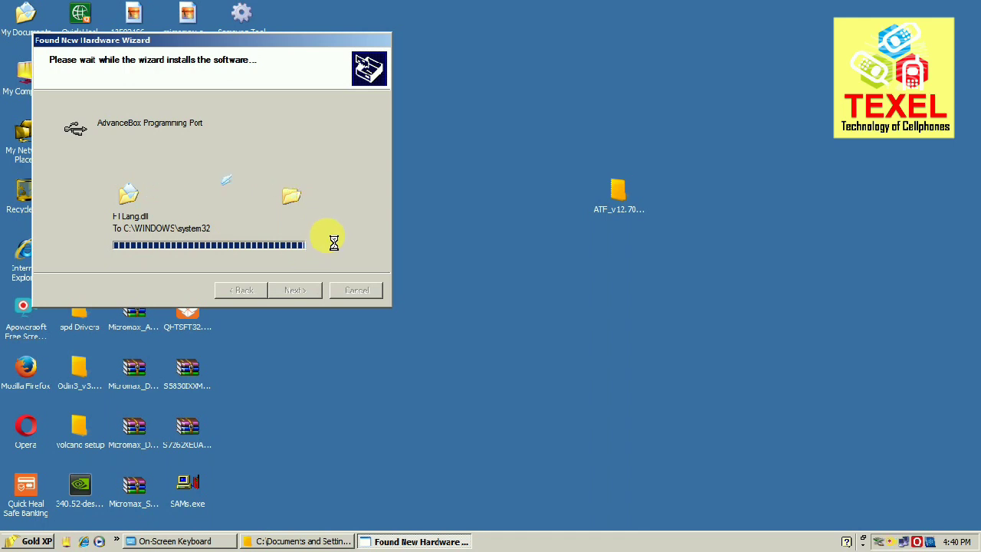
click(301, 291)
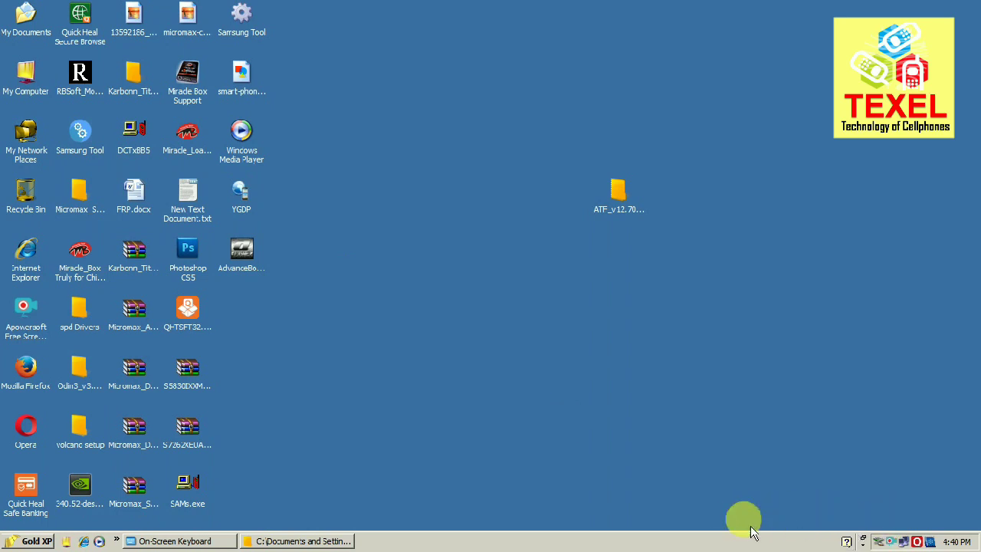
Launch AdvanceBox Turbo Flasher, continue with the supplementary activation key request and proceed past the security certificate alert.
double_click(244, 261)
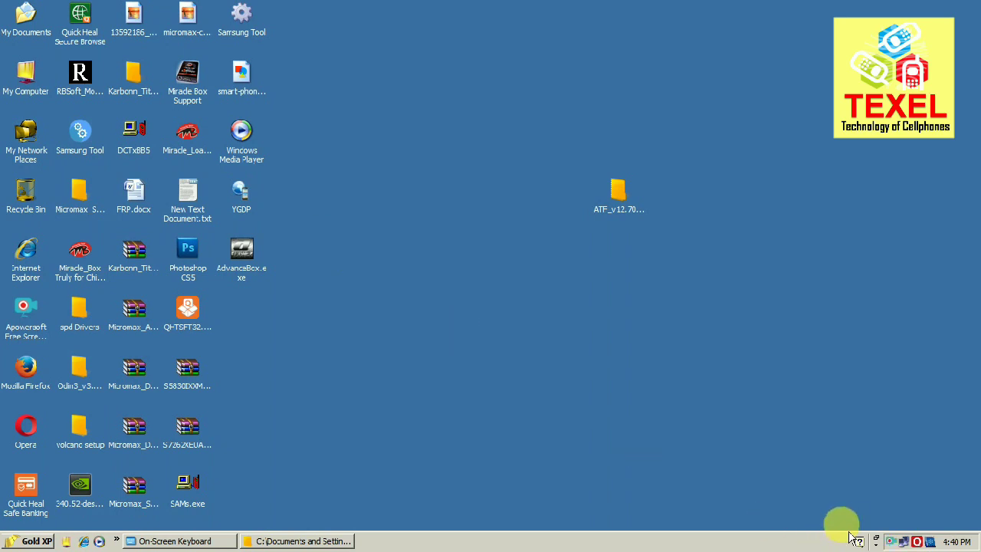
right_click(900, 545)
click(791, 402)
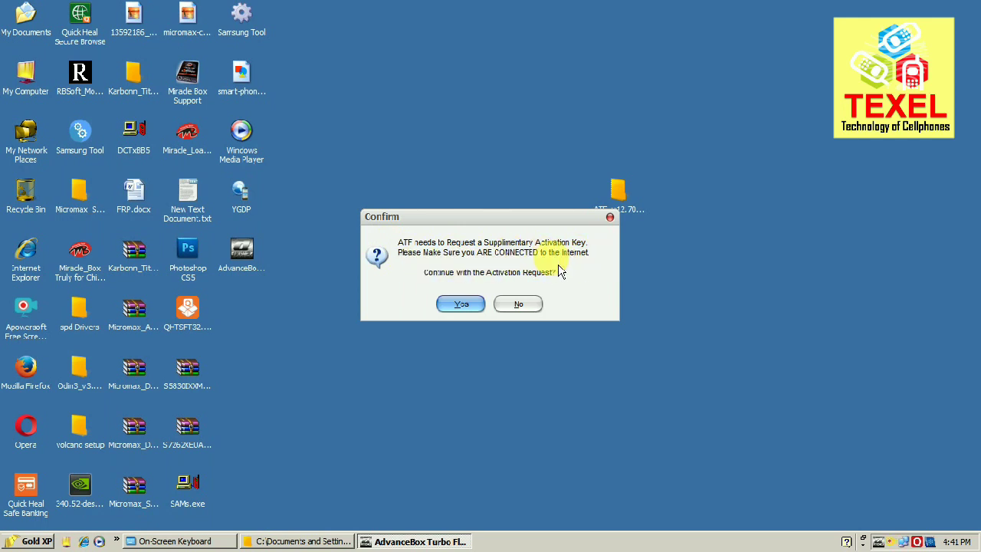
click(461, 304)
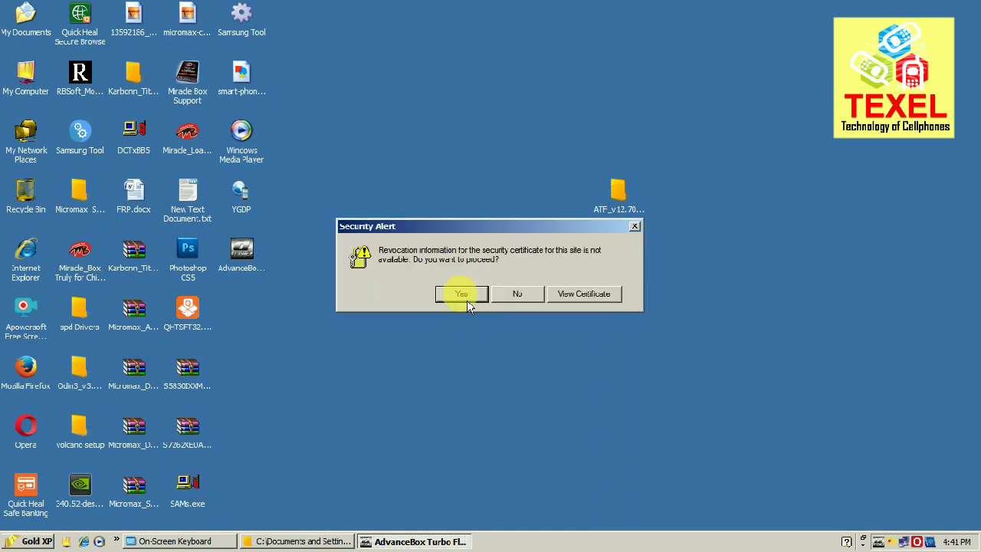
click(462, 295)
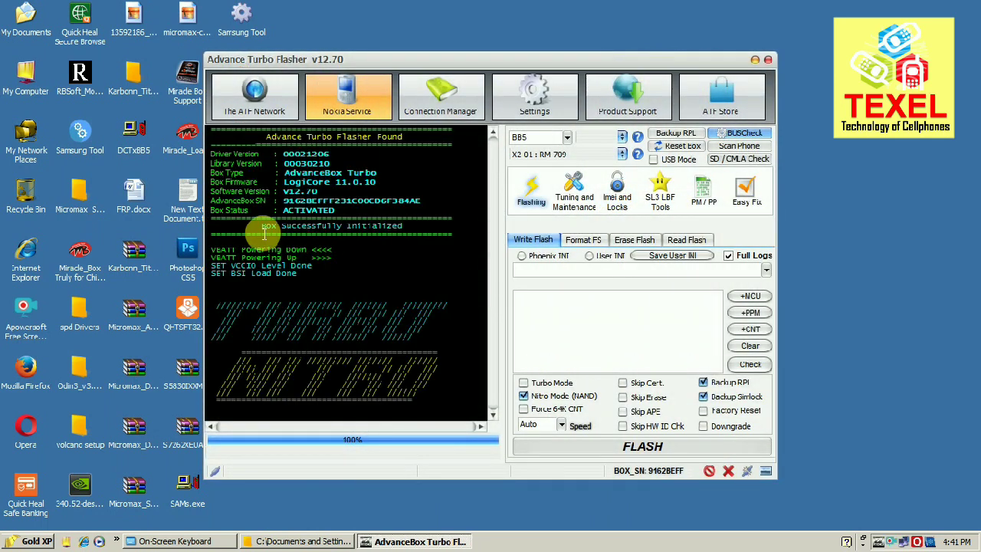
Highlight the box initialization line in the Advance Turbo Flasher log to check it, and clear the selection.
drag(279, 234, 429, 234)
click(407, 226)
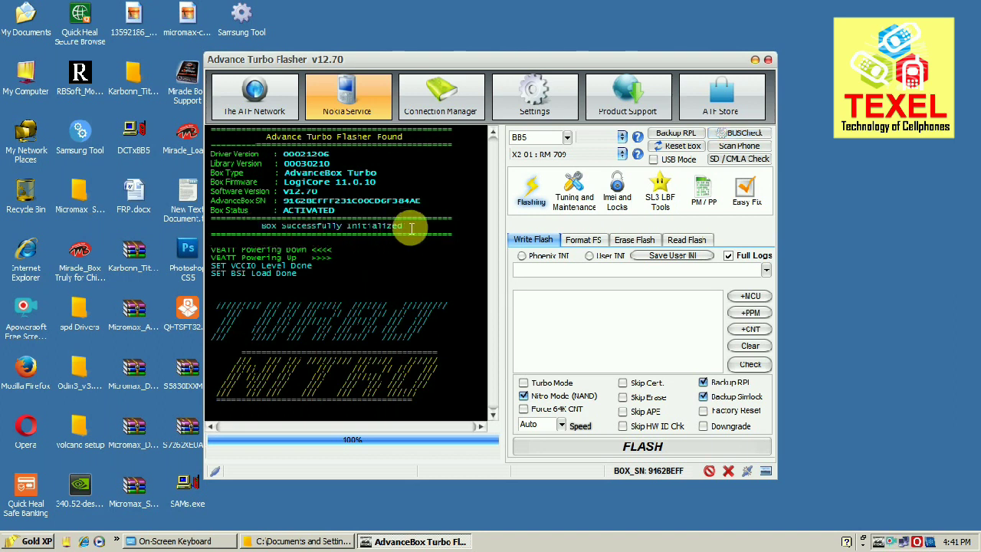
drag(268, 226, 409, 228)
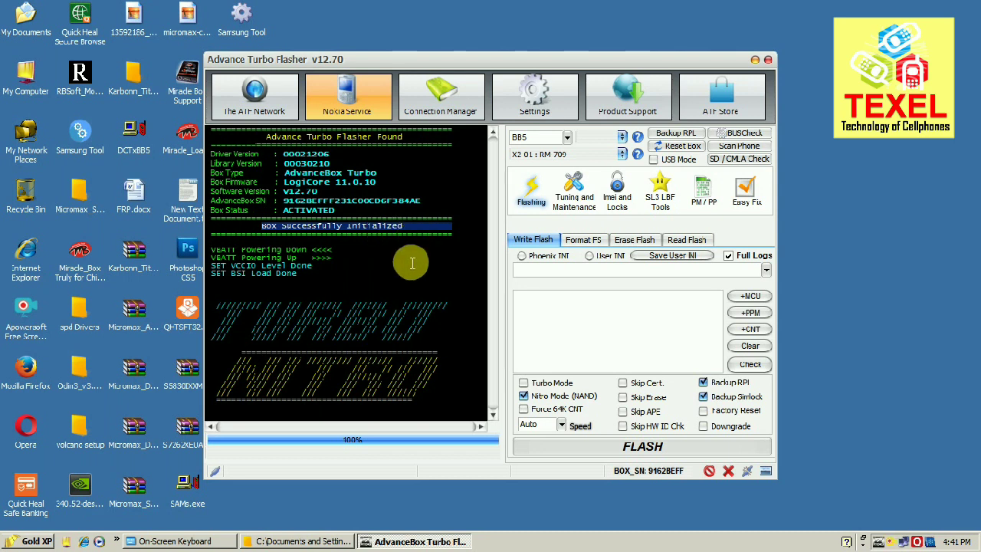
click(409, 259)
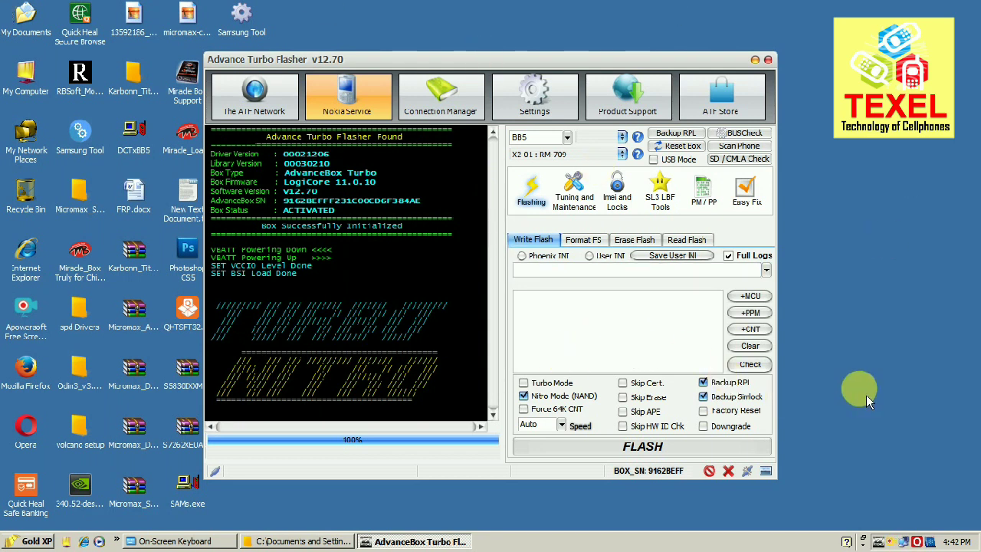
right_click(900, 544)
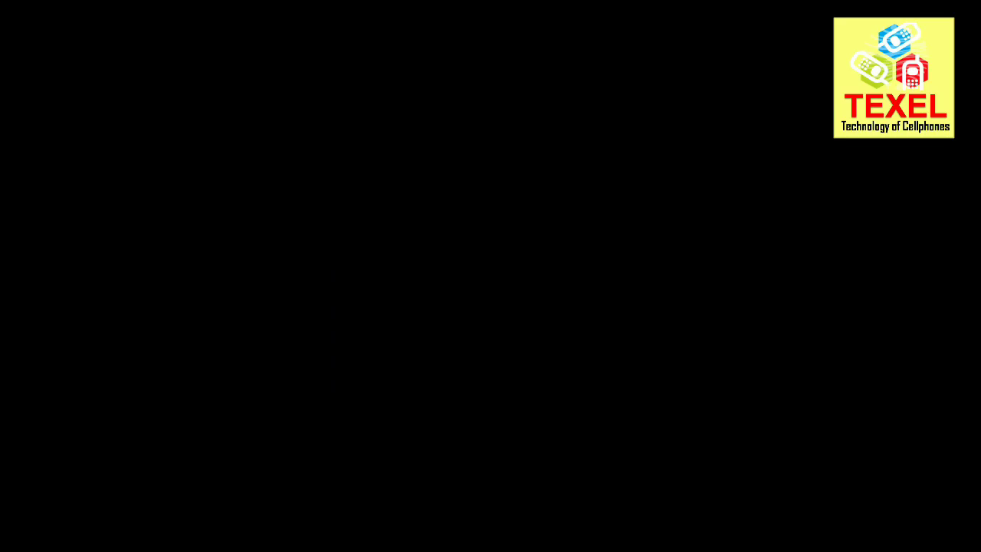